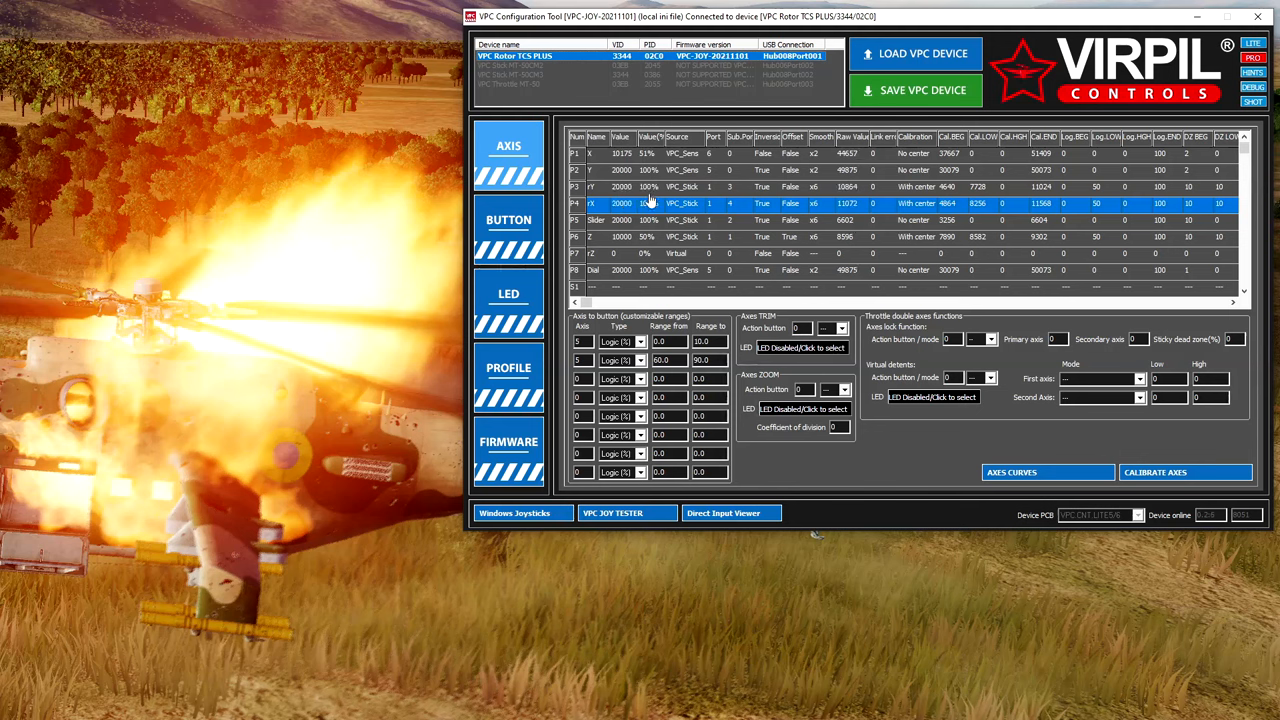
Select the rY axis row and adjust the third range row's axis number, keeping its type Logic (%)
left_click(622, 188)
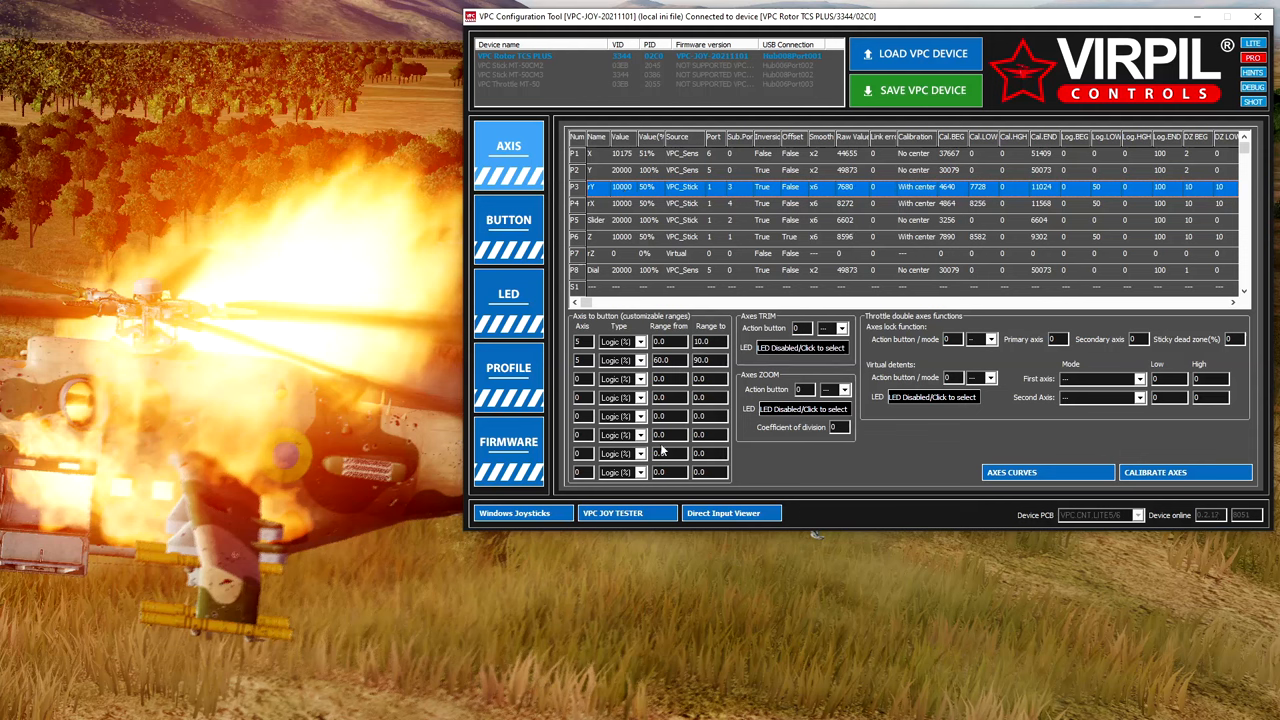
left_click(585, 376)
type("3")
left_click(640, 378)
left_click(617, 392)
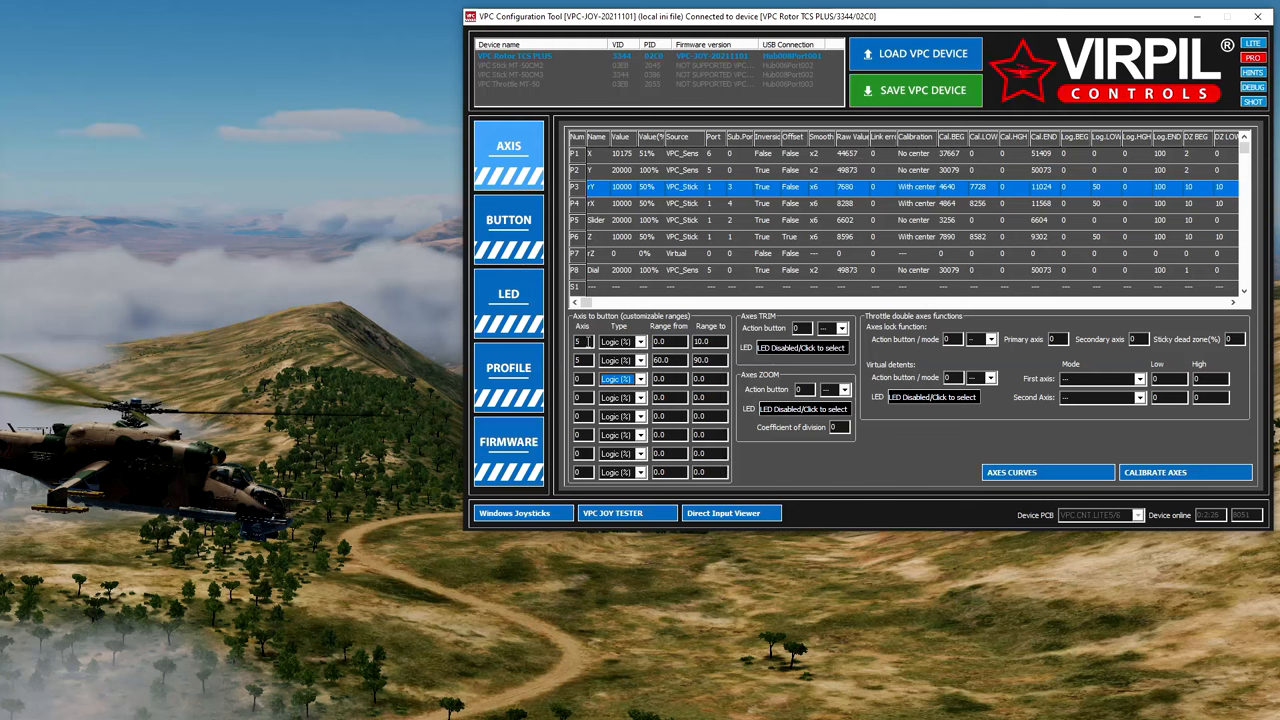
left_click(581, 360)
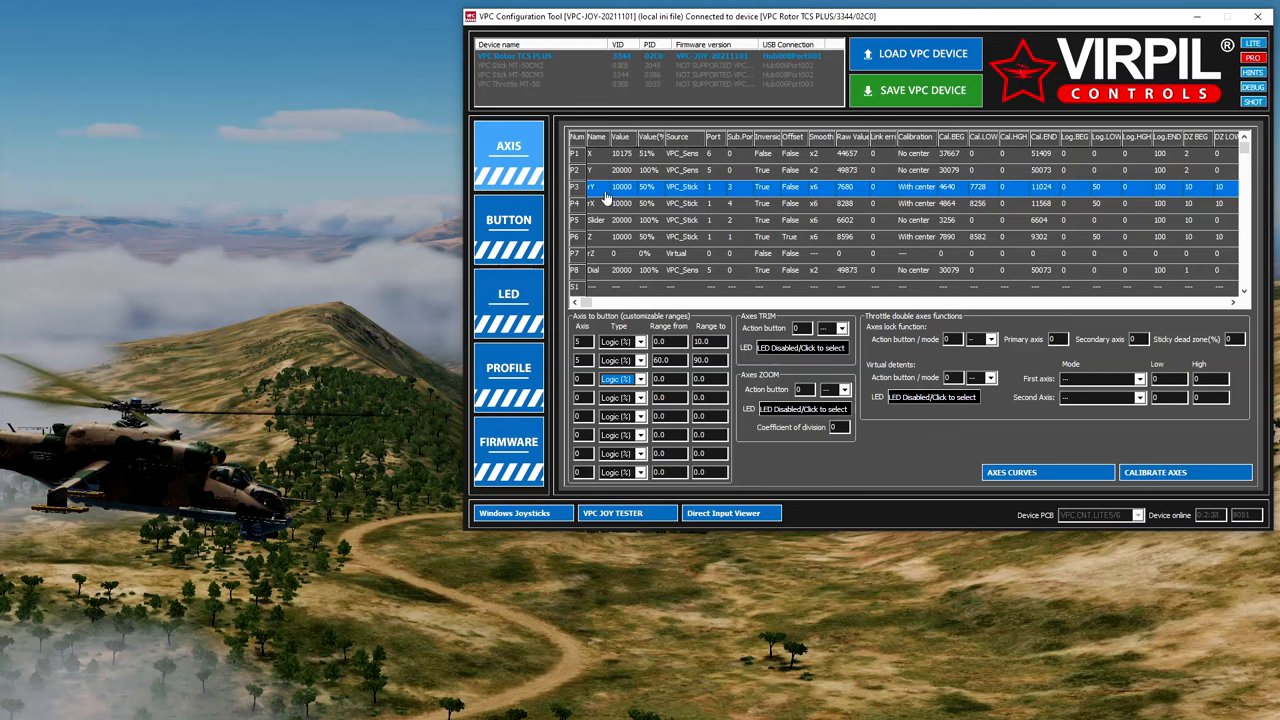
In rY's setup, toggle the 0-20% and 81-100% axis-to-button zones, then cancel without saving
double_click(639, 188)
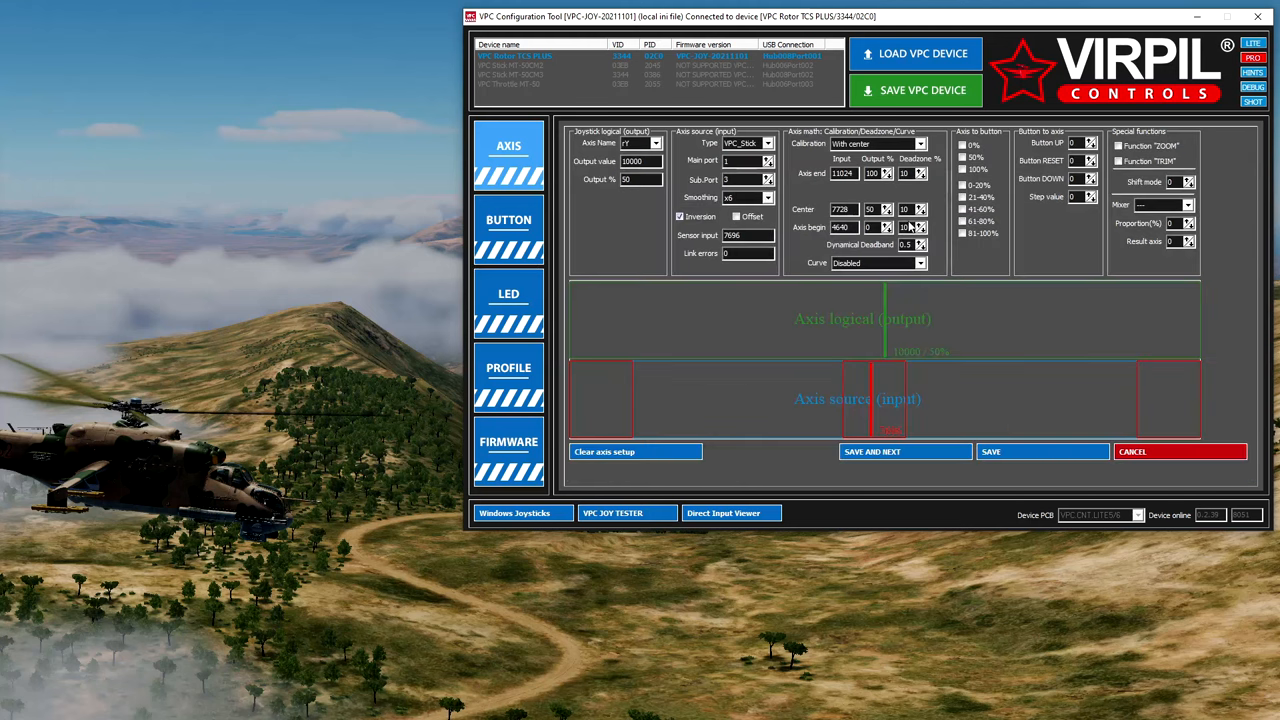
left_click(966, 187)
left_click(963, 233)
left_click(962, 186)
left_click(1180, 452)
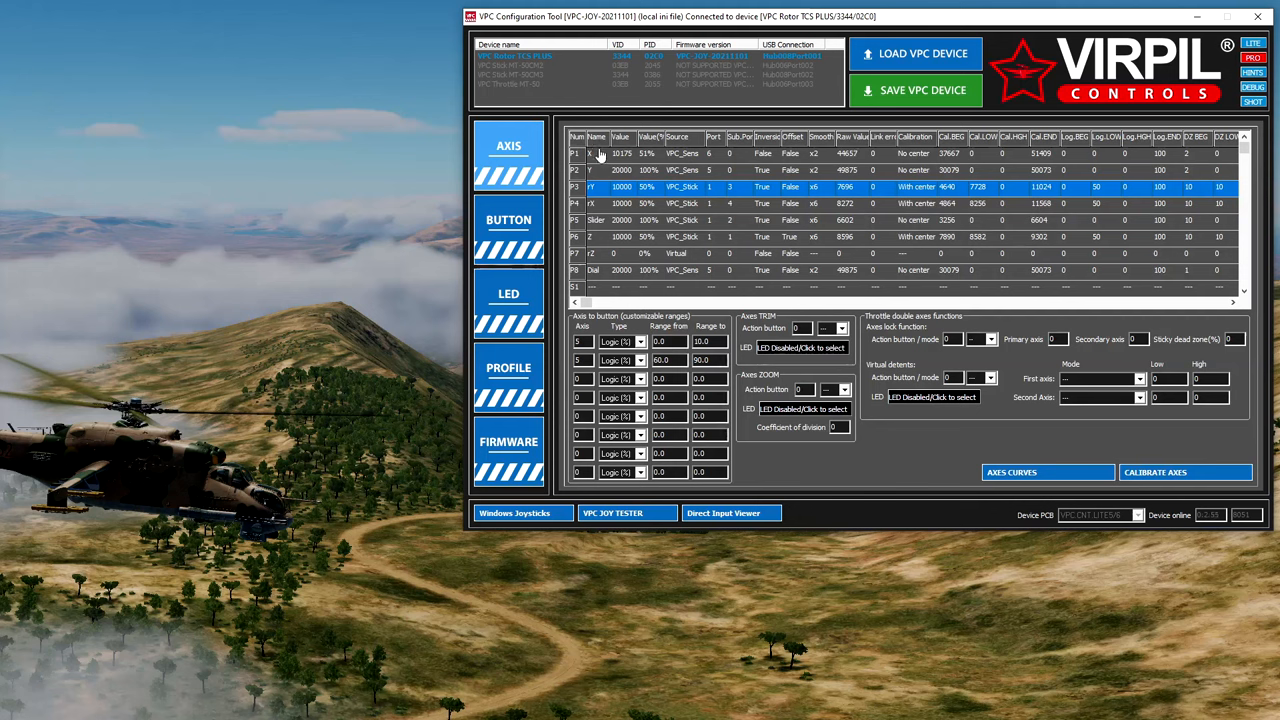
Fill the third and fourth range rows: axis 3 at 0–20 and 81–100
left_click(579, 378)
type("3")
left_click(660, 380)
double_click(700, 379)
type("3")
double_click(700, 379)
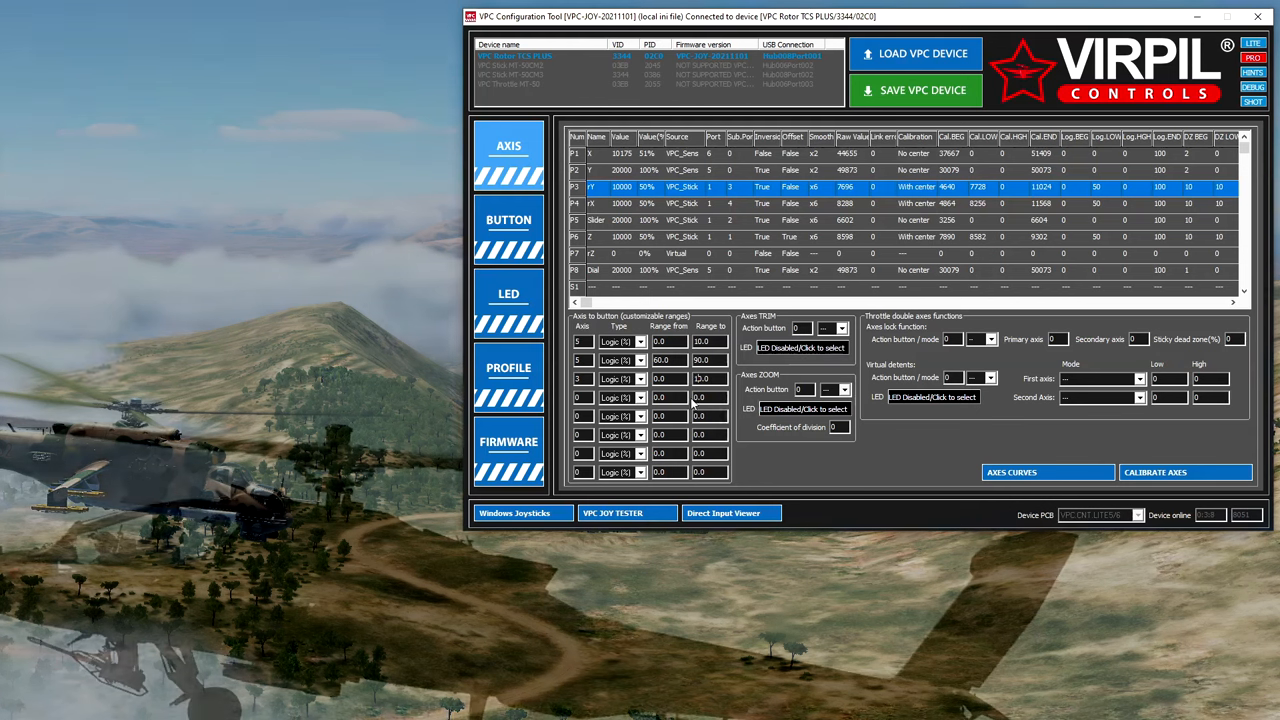
type("2")
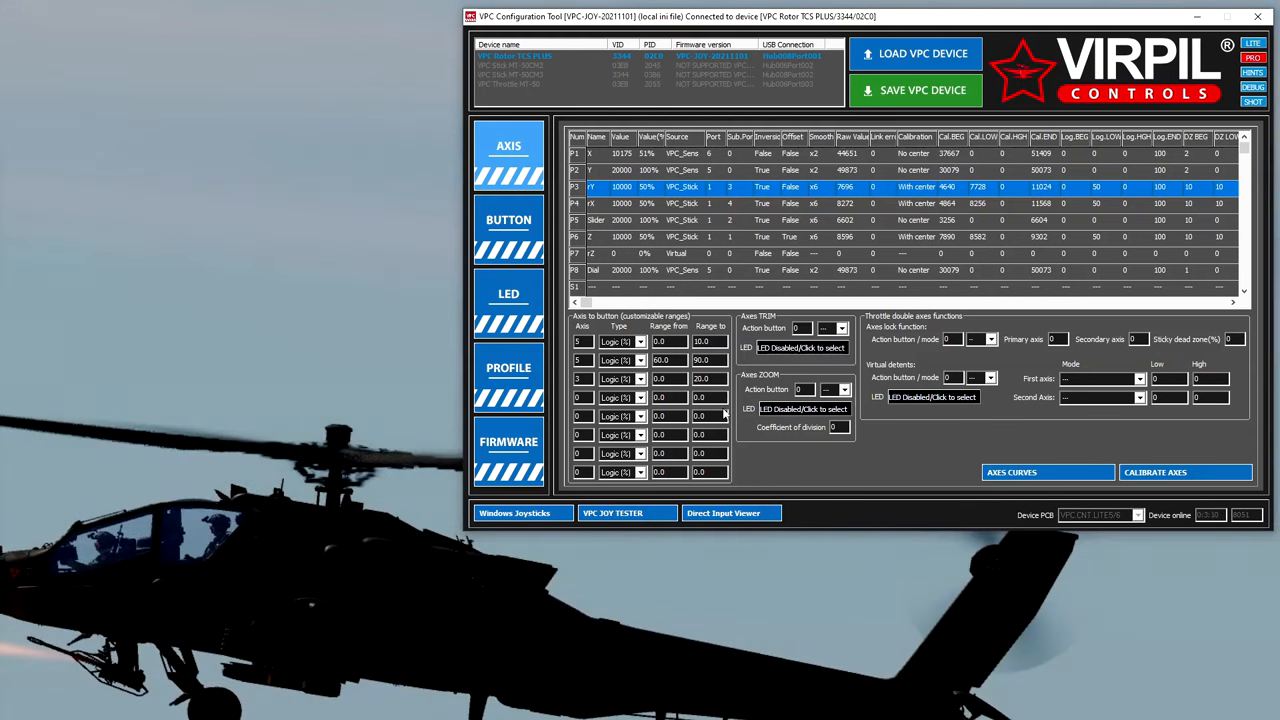
double_click(577, 397)
type("3")
type("1")
Fill the fifth and sixth range rows: axis 4 at 0–20 and 100–100
double_click(581, 416)
type("4")
left_click(661, 417)
double_click(699, 417)
type("2")
type("0")
double_click(580, 434)
type("4")
double_click(659, 437)
type("9")
type("0")
type("1")
type("100")
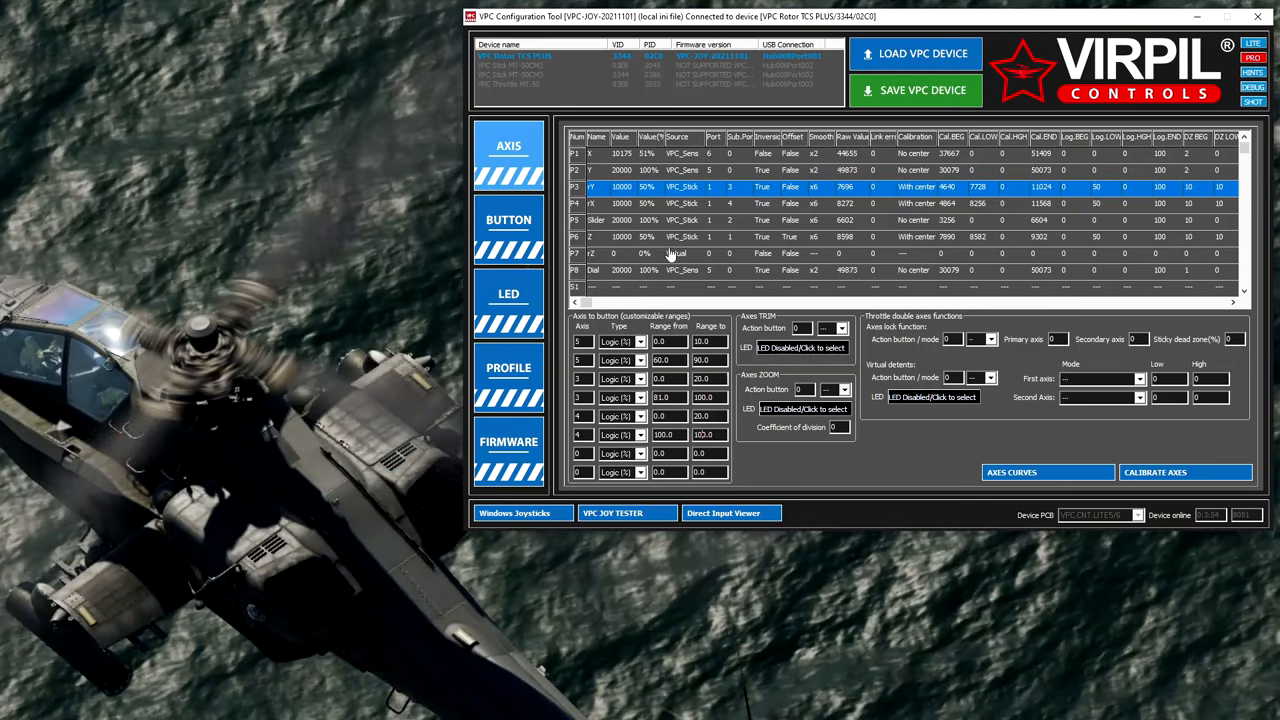
double_click(655, 195)
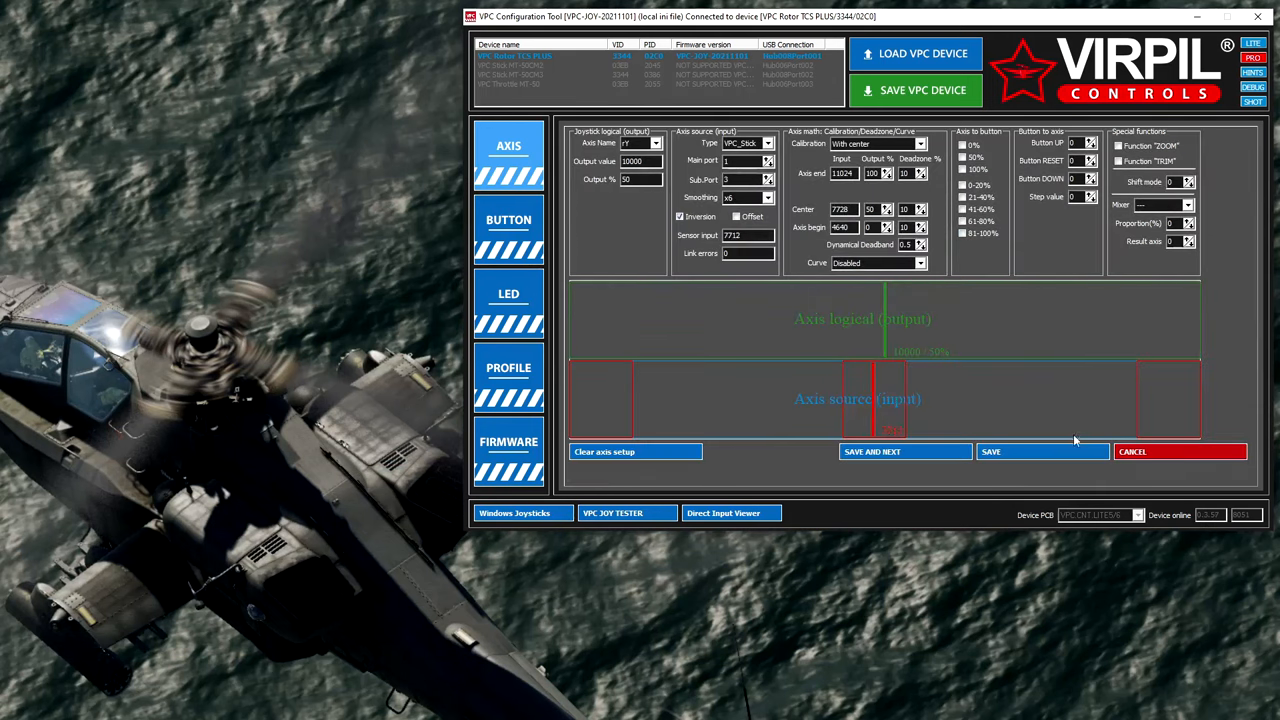
left_click(1140, 451)
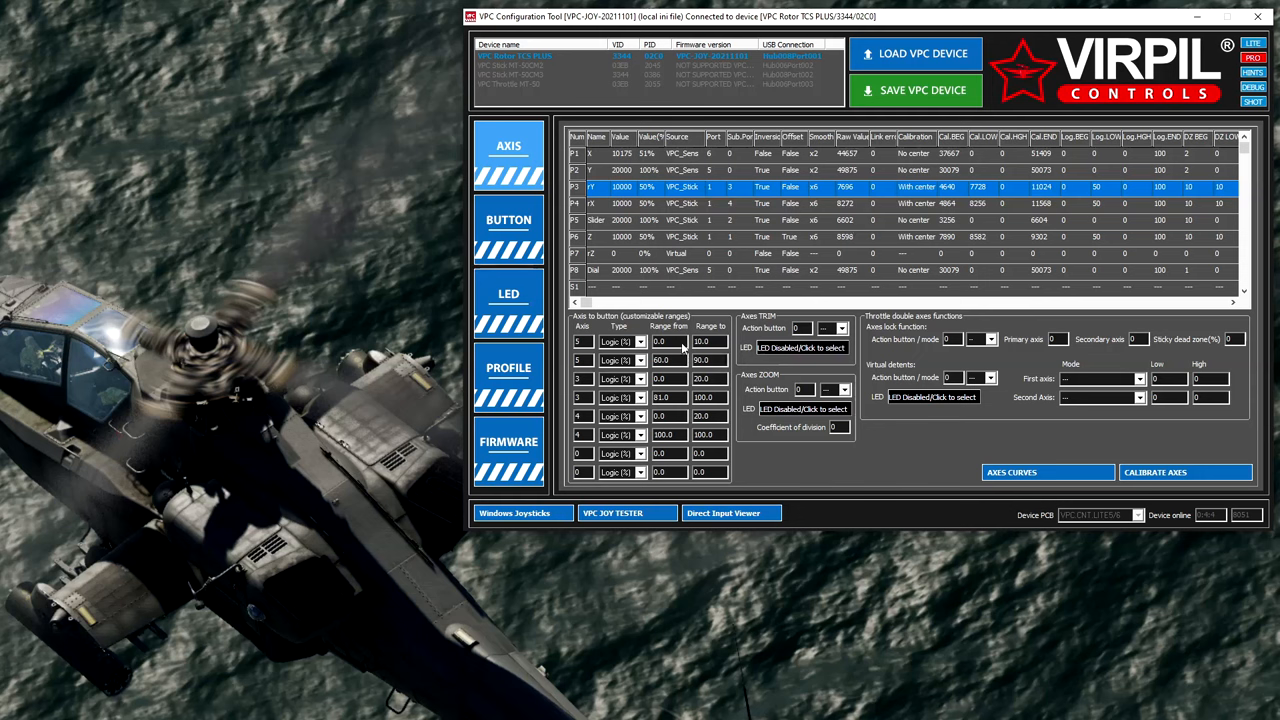
double_click(654, 188)
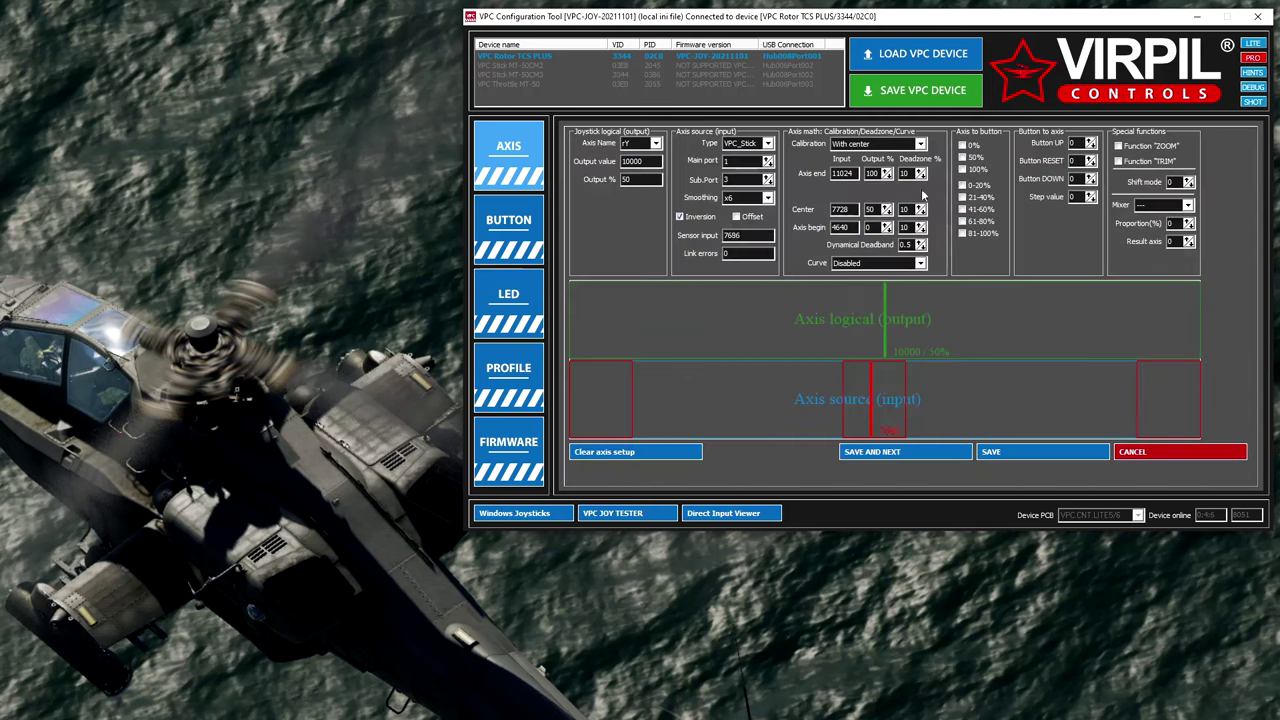
left_click(1140, 458)
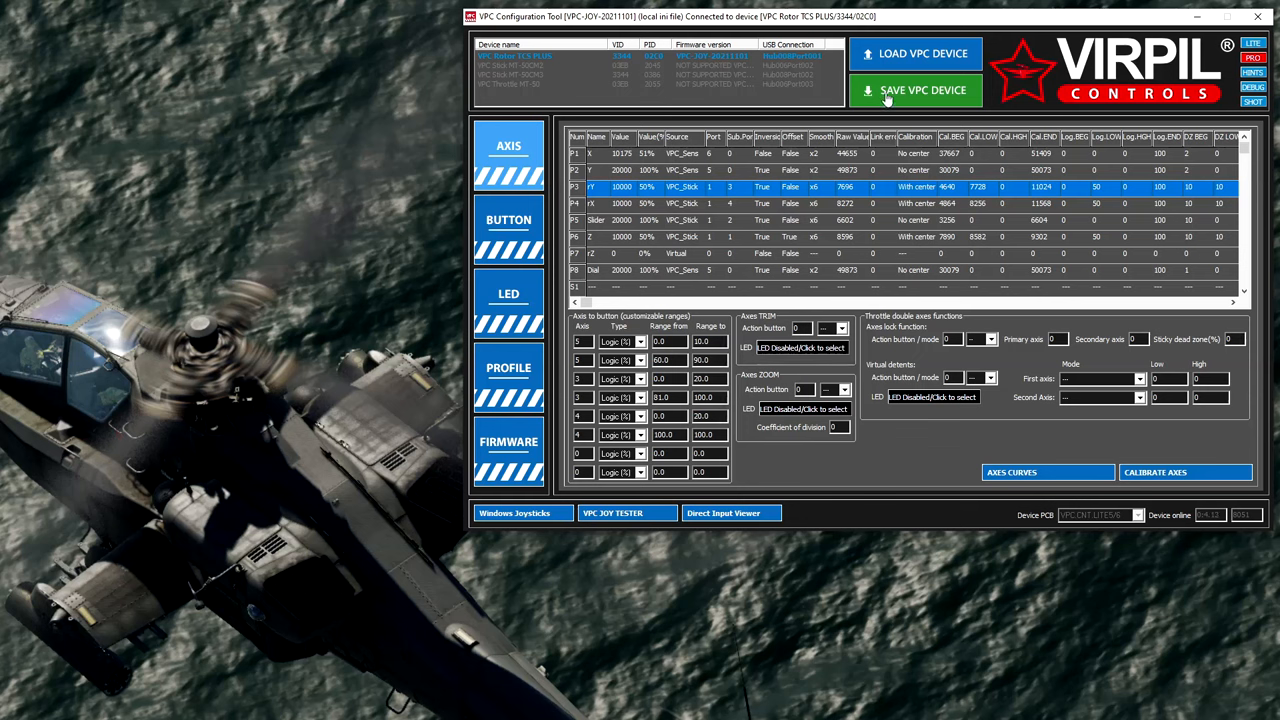
Save the axis ranges to the Rotor TCS Plus and switch to its button settings
left_click(887, 98)
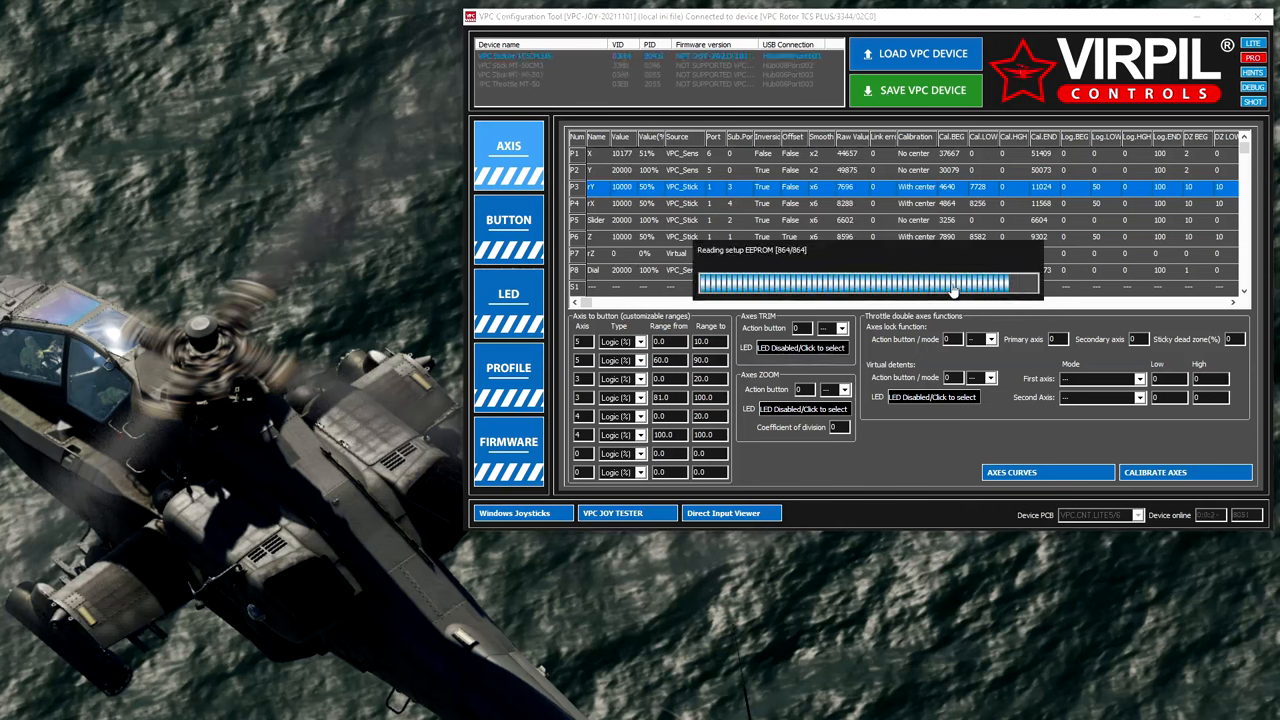
left_click(508, 235)
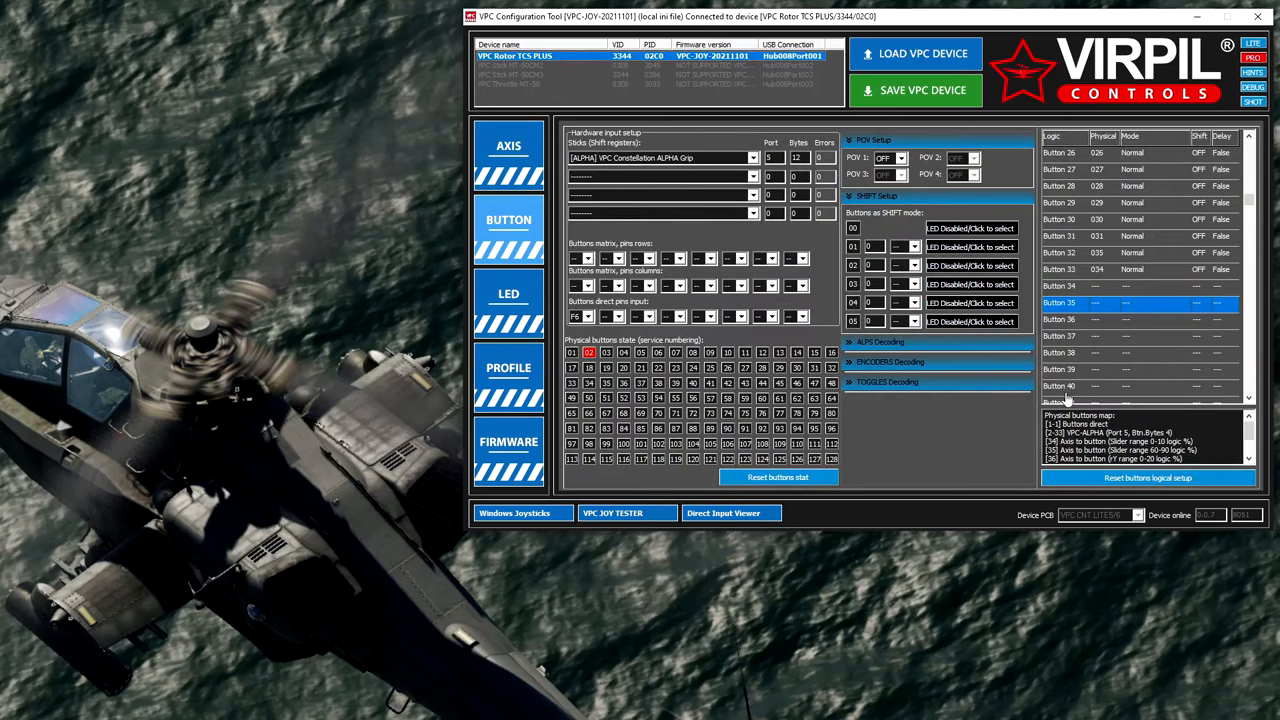
scroll(1178, 432, "down", 3)
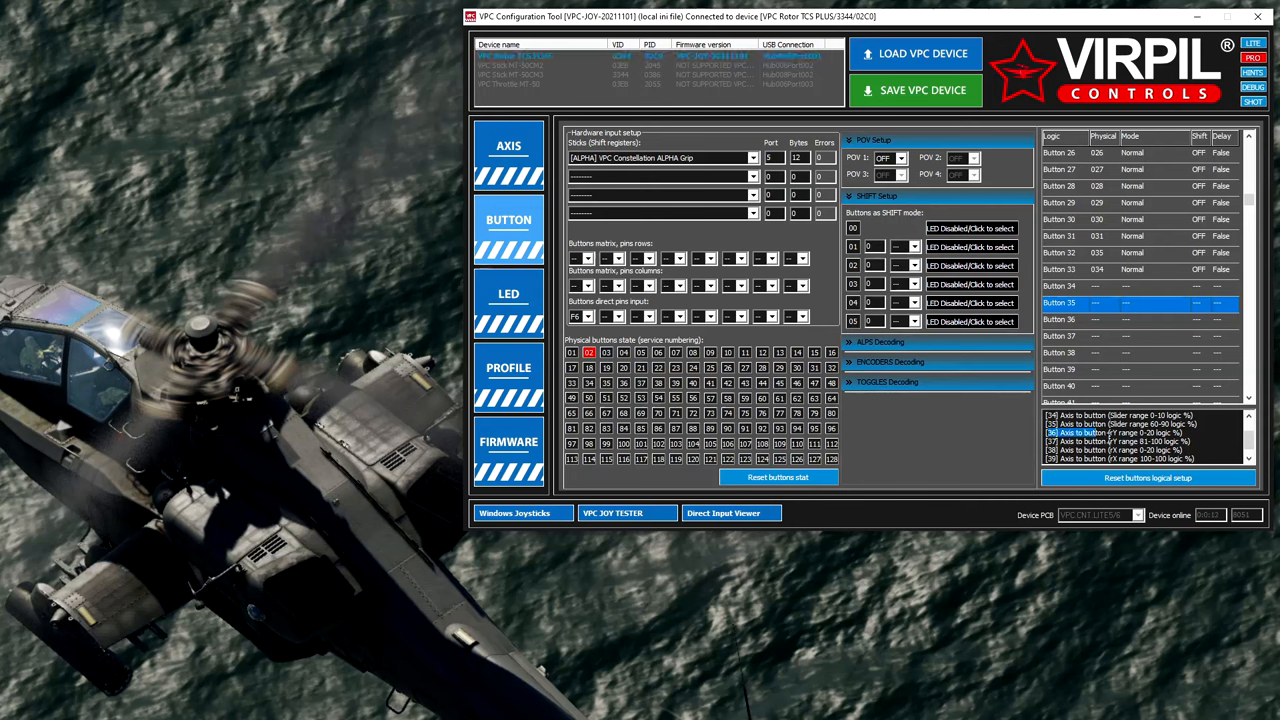
left_click_drag(1048, 432, 1208, 459)
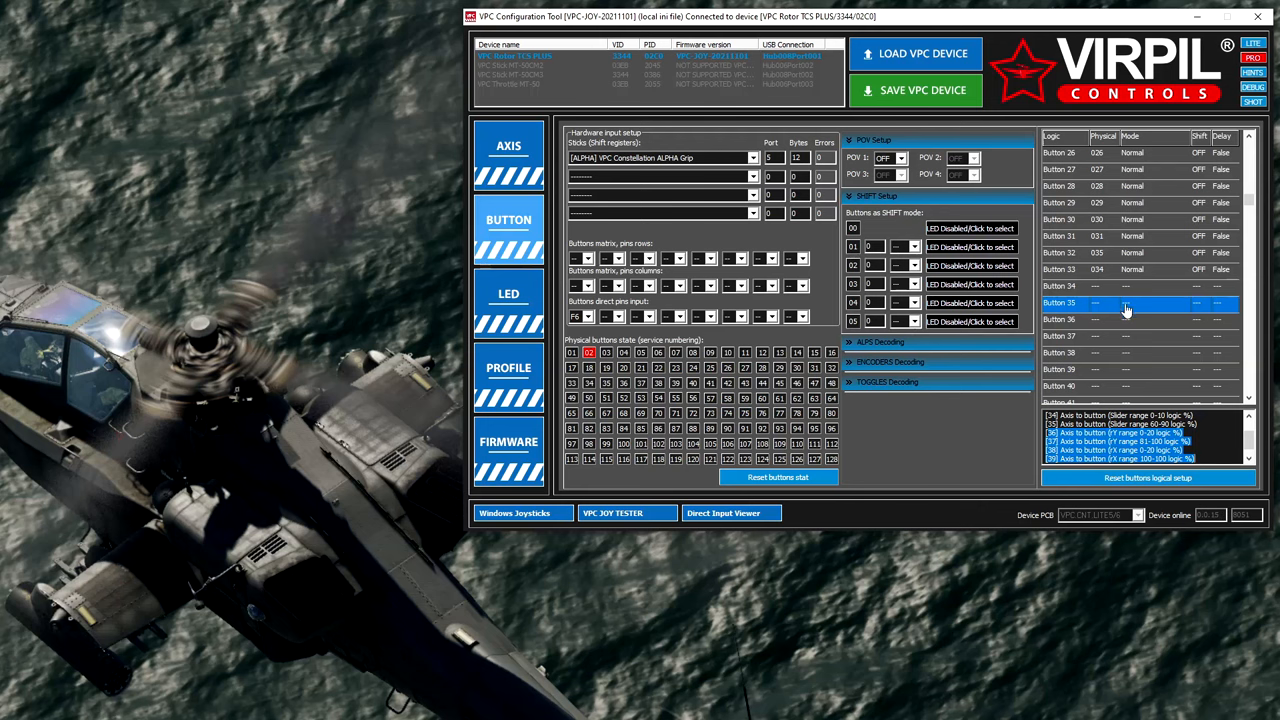
left_click(1096, 286)
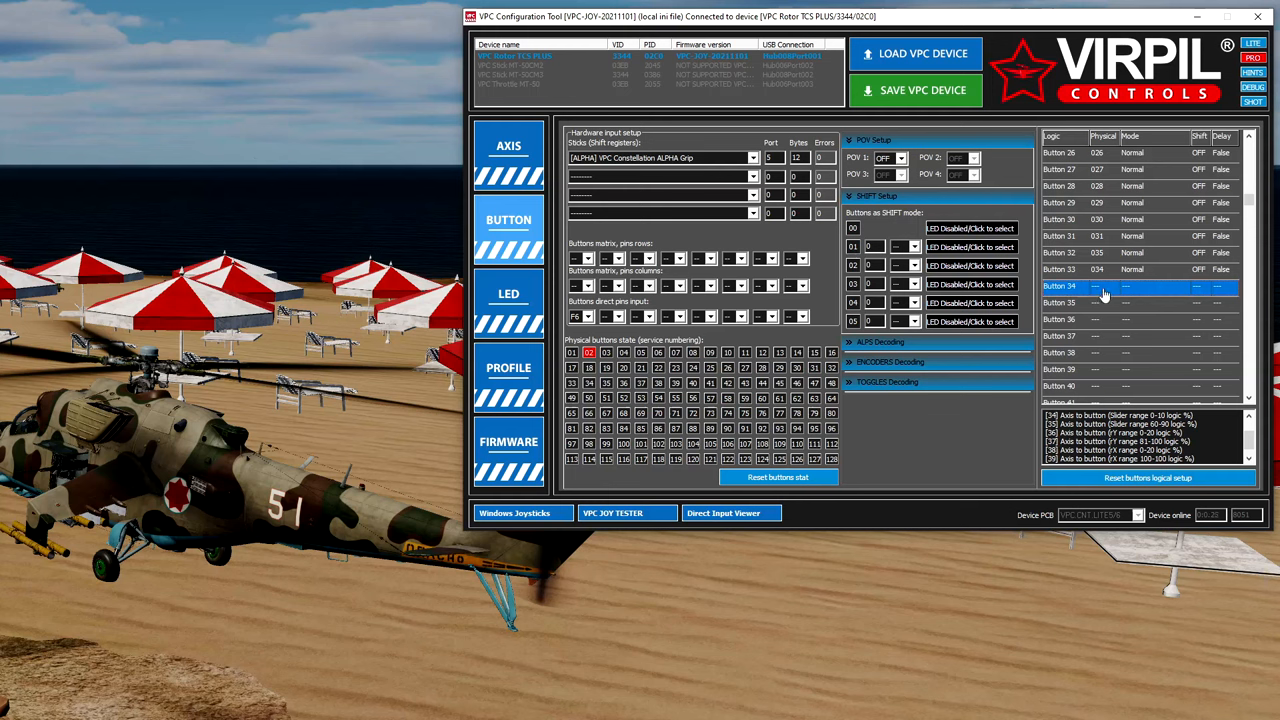
Bind logical Button 34 to physical 36 and Button 35 to physical 37
double_click(1104, 294)
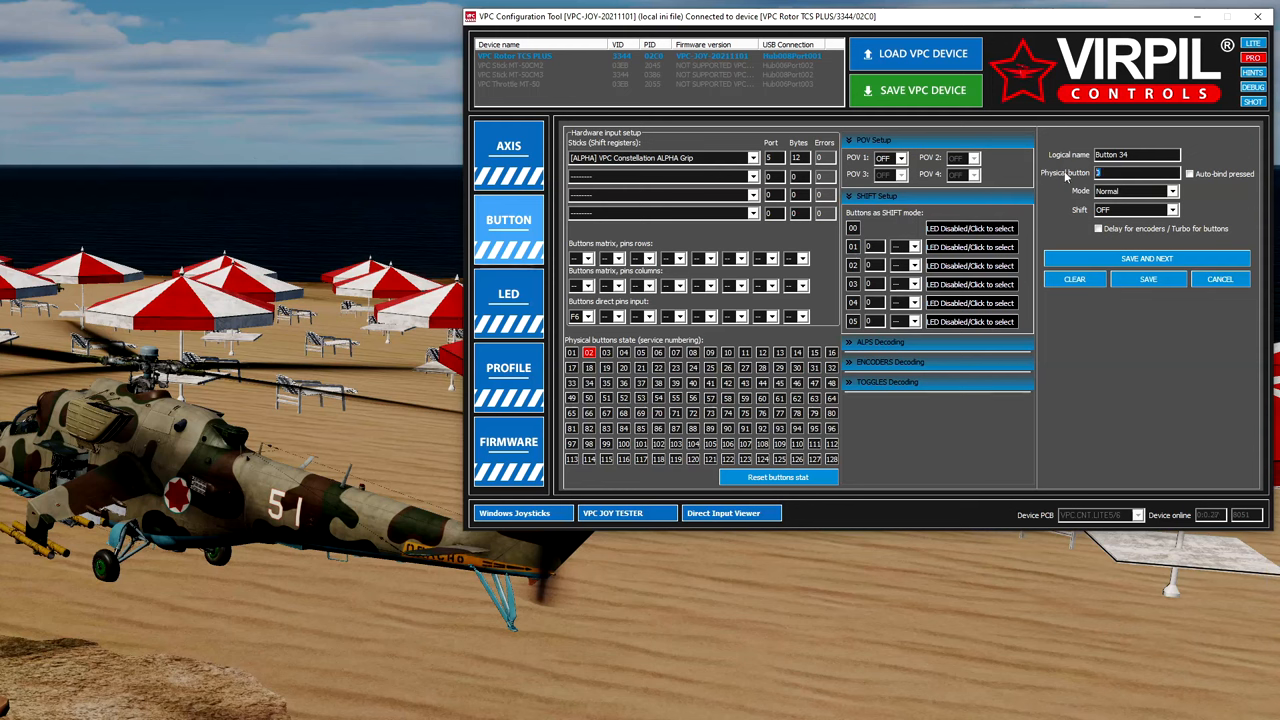
type("6")
left_click(1148, 279)
double_click(1134, 303)
type("3")
left_click(1148, 279)
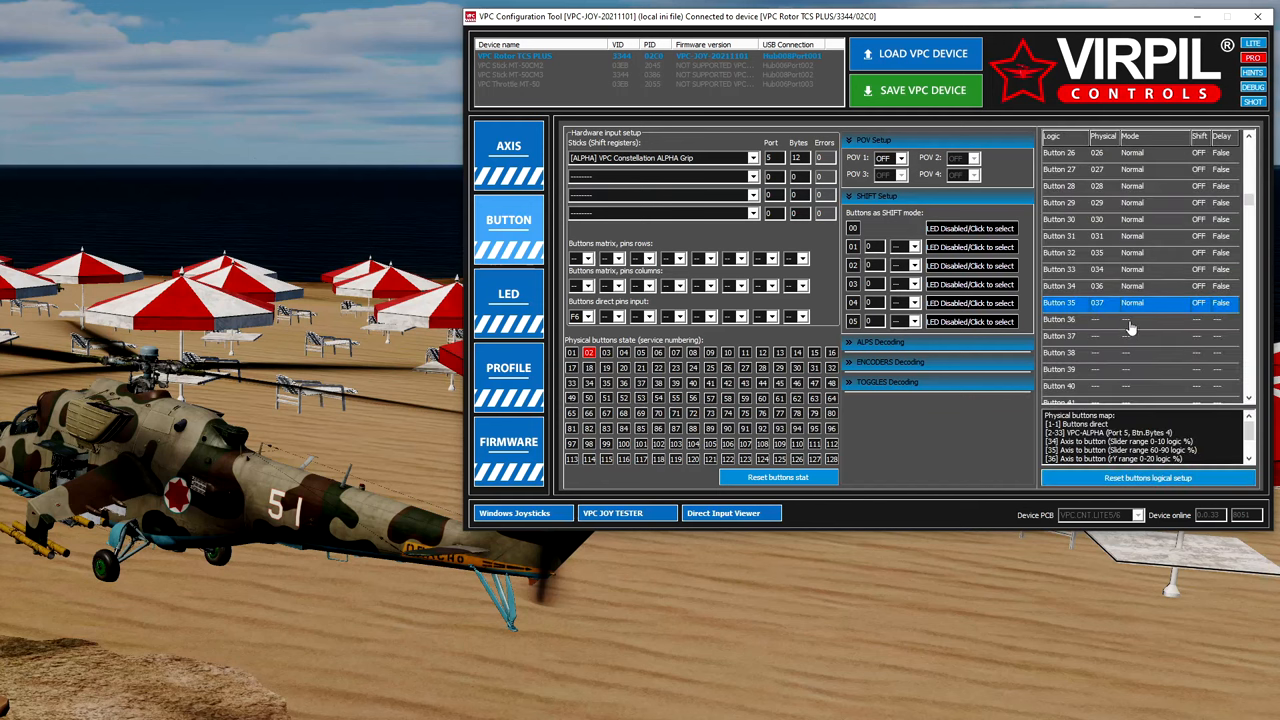
Bind logical Button 36 to physical 38 and Button 37 to physical 39
double_click(1132, 328)
left_click(1135, 173)
type("3")
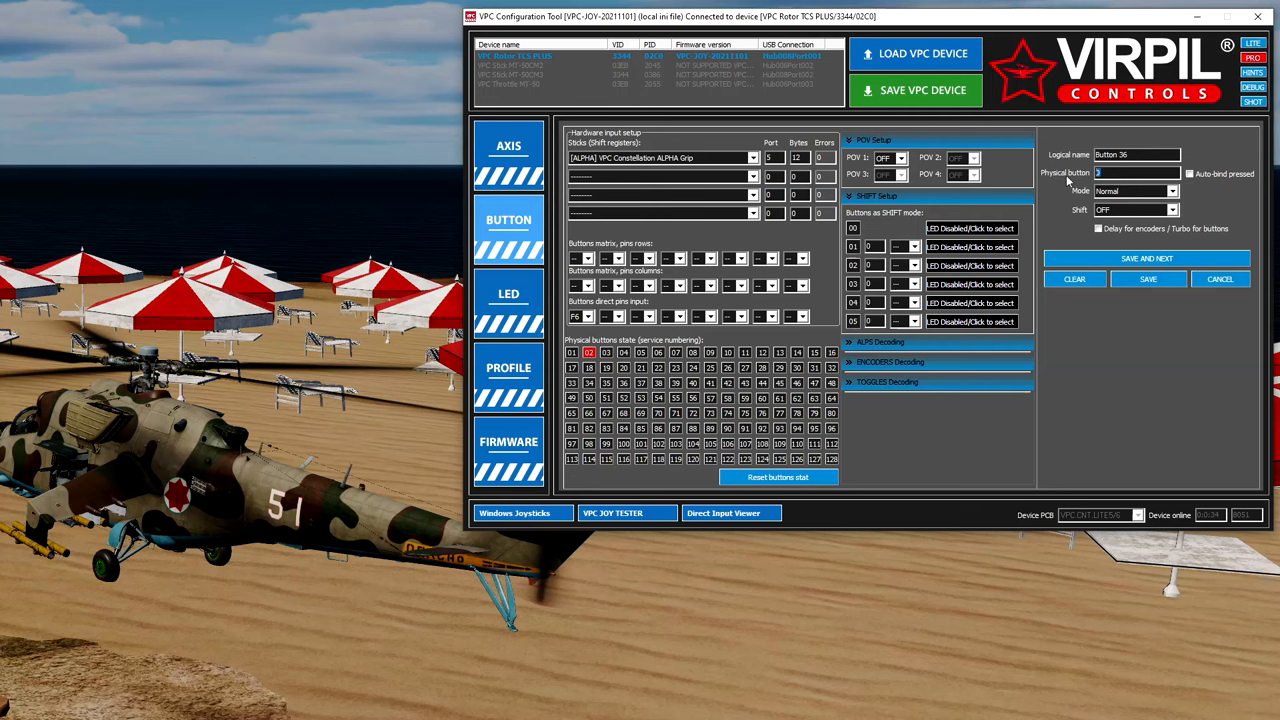
type("8")
left_click(1148, 279)
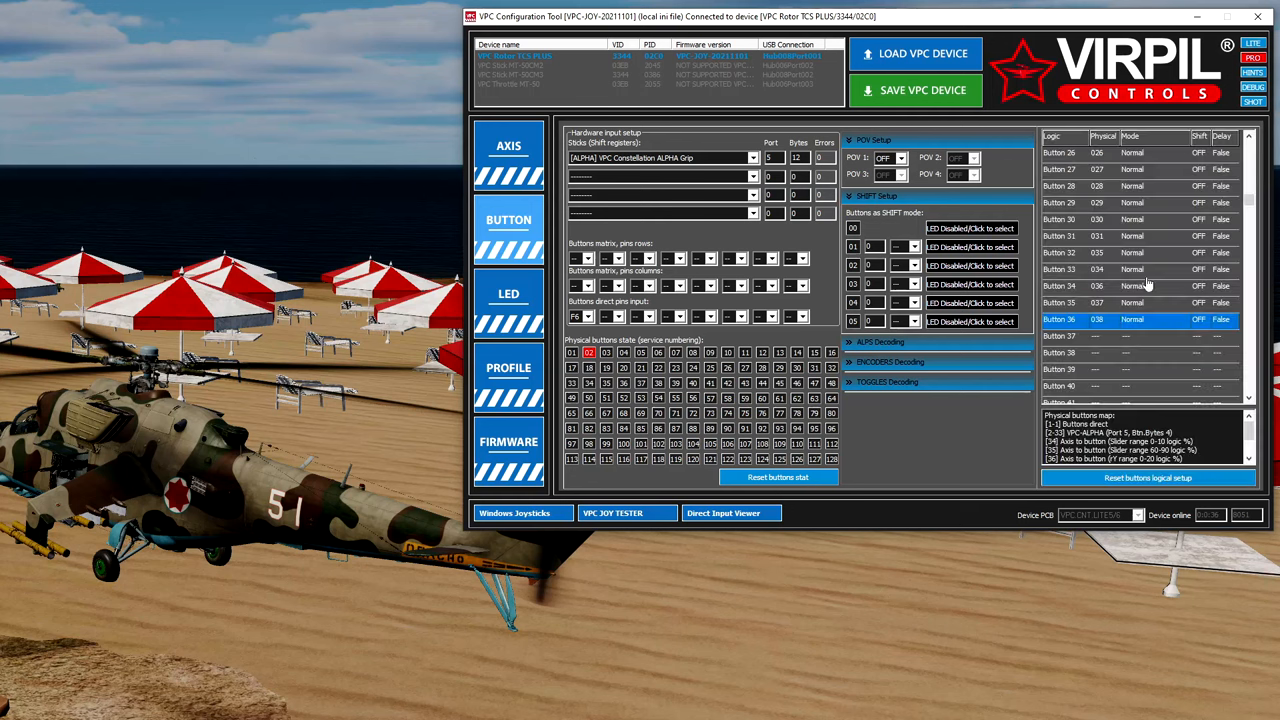
double_click(1122, 337)
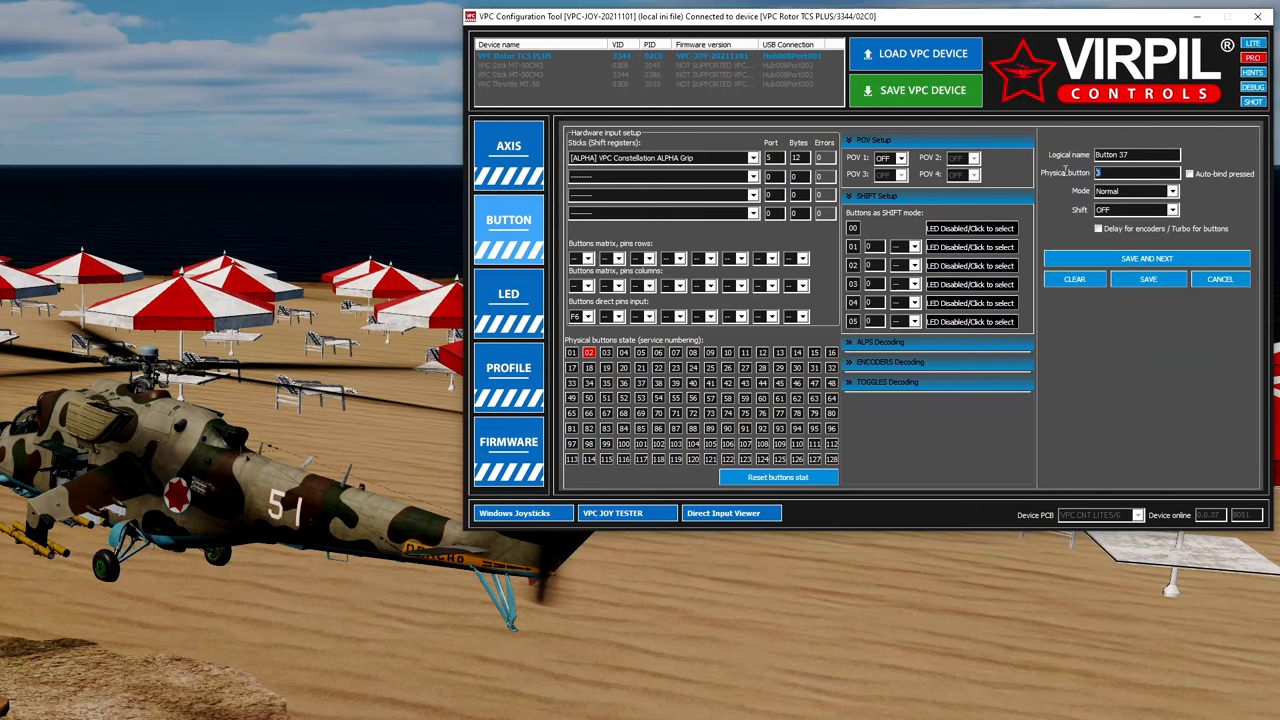
type("9")
left_click(1148, 279)
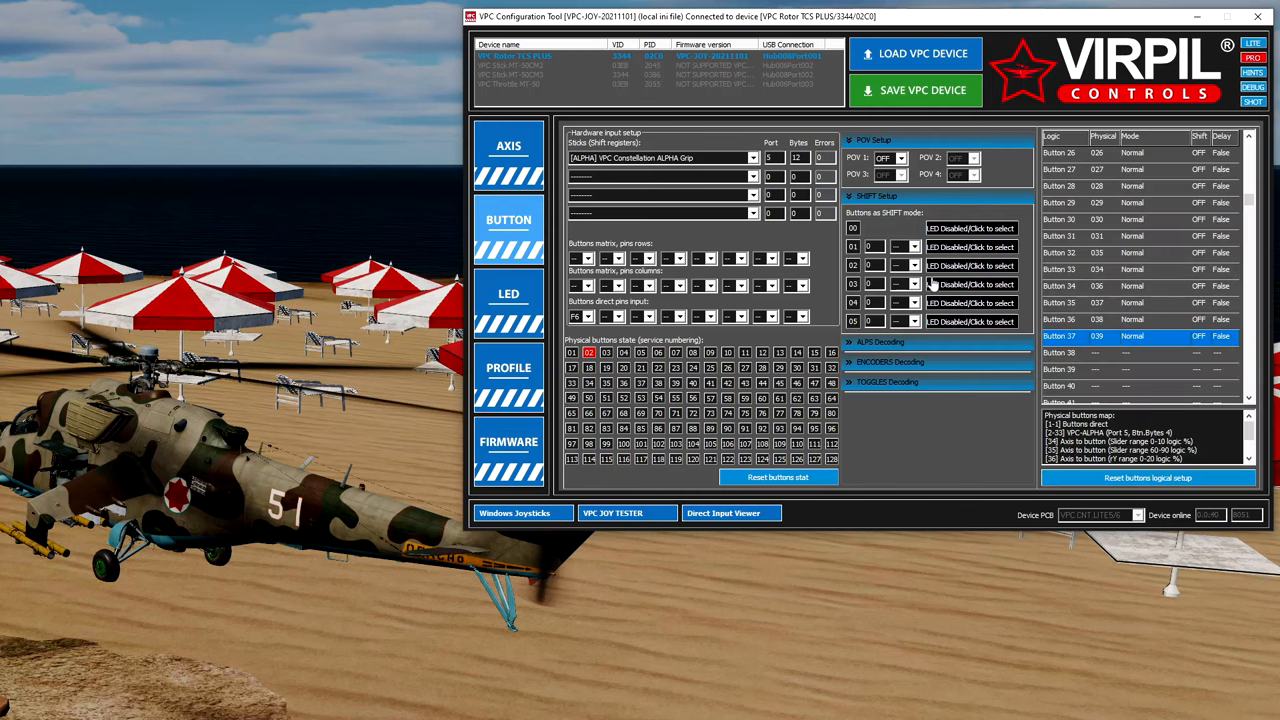
Write the new button bindings to the Rotor TCS Plus's EEPROM
left_click(888, 93)
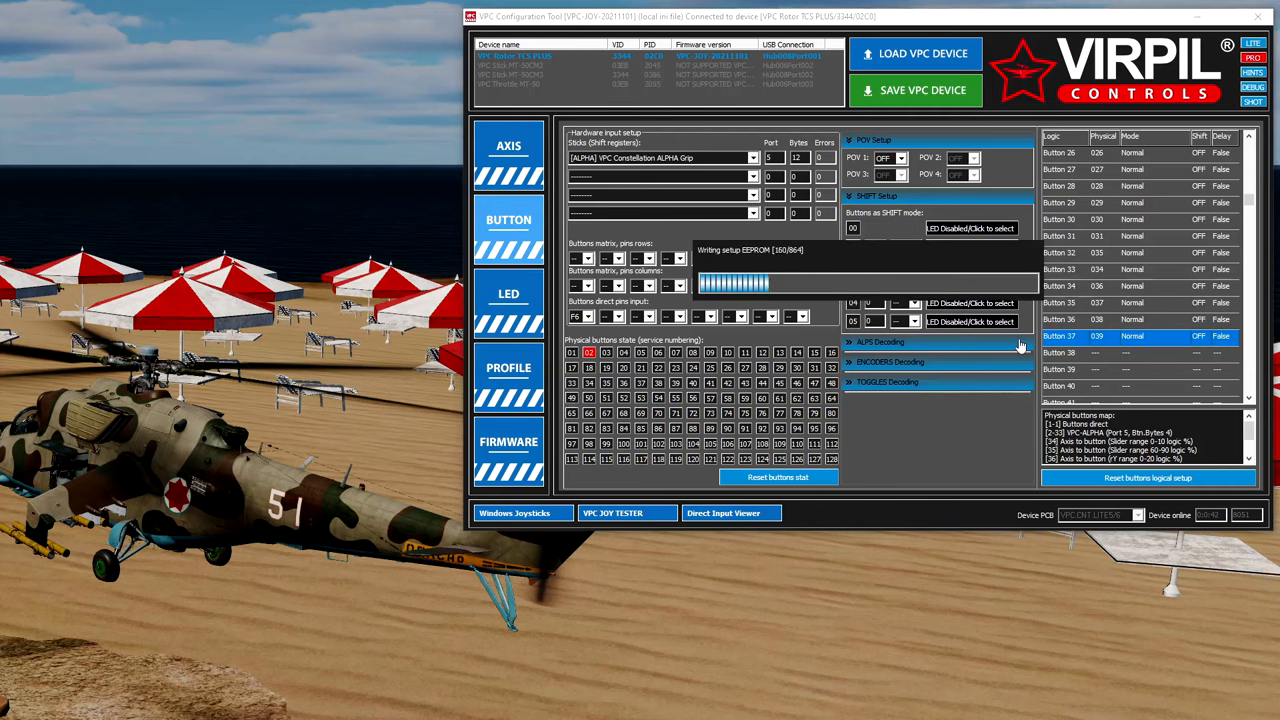